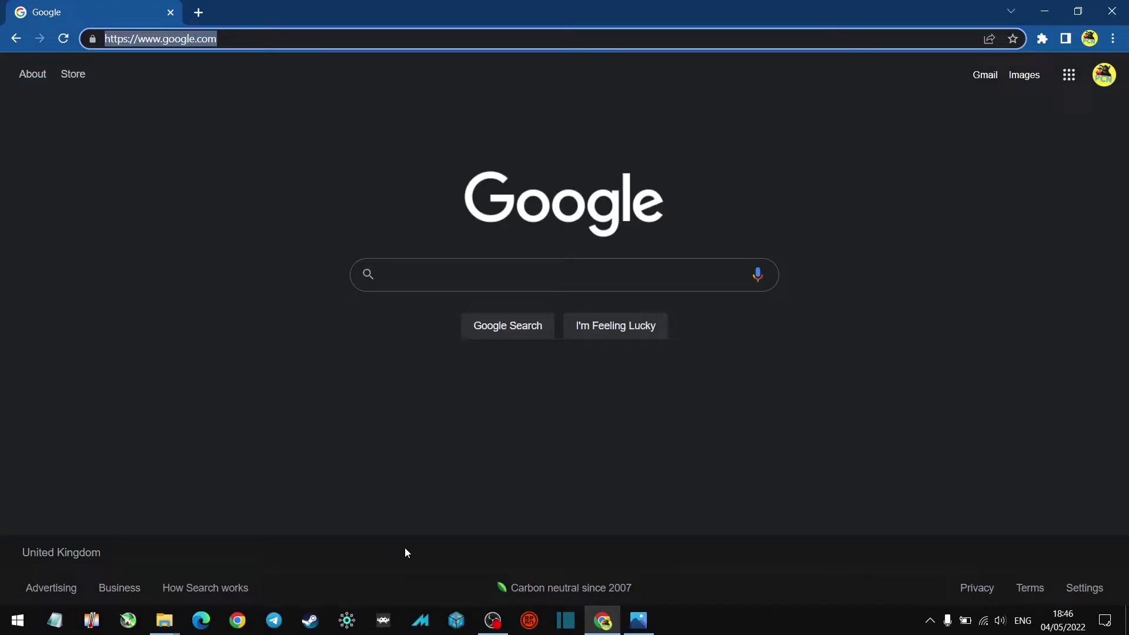
{"action": "type", "text": "www."}
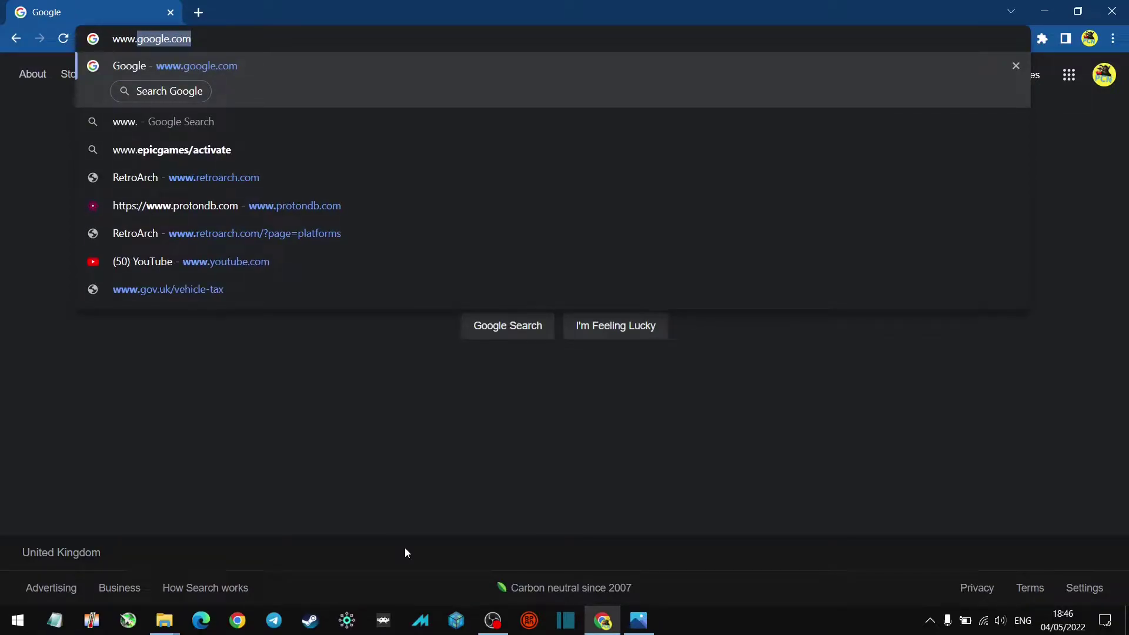
{"action": "type", "text": "retroarch.co"}
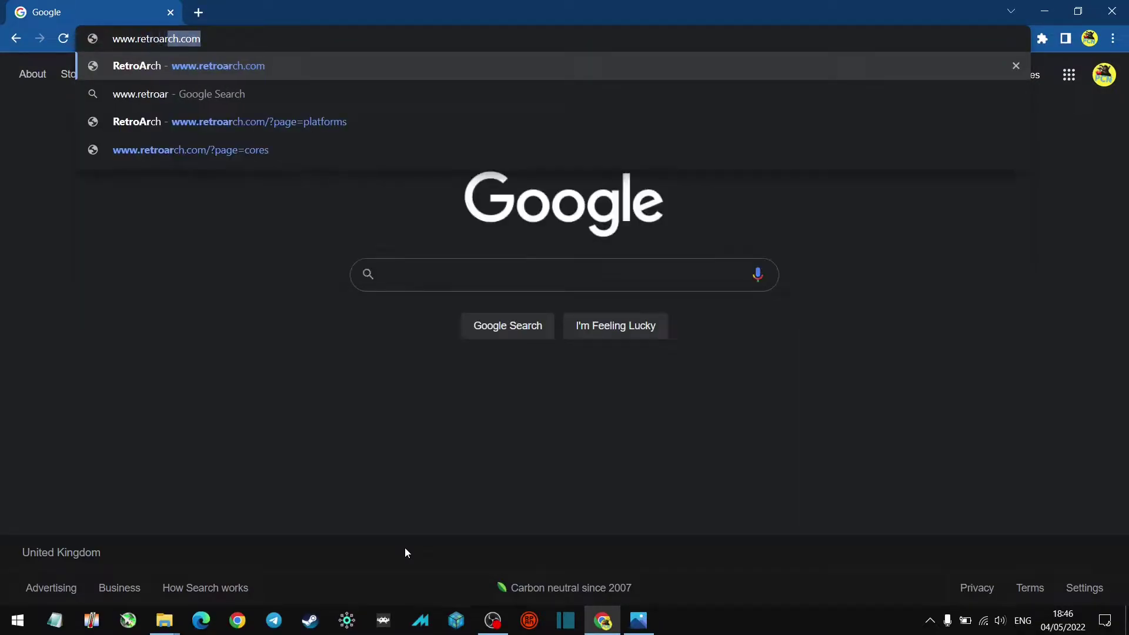
{"action": "type", "text": "m"}
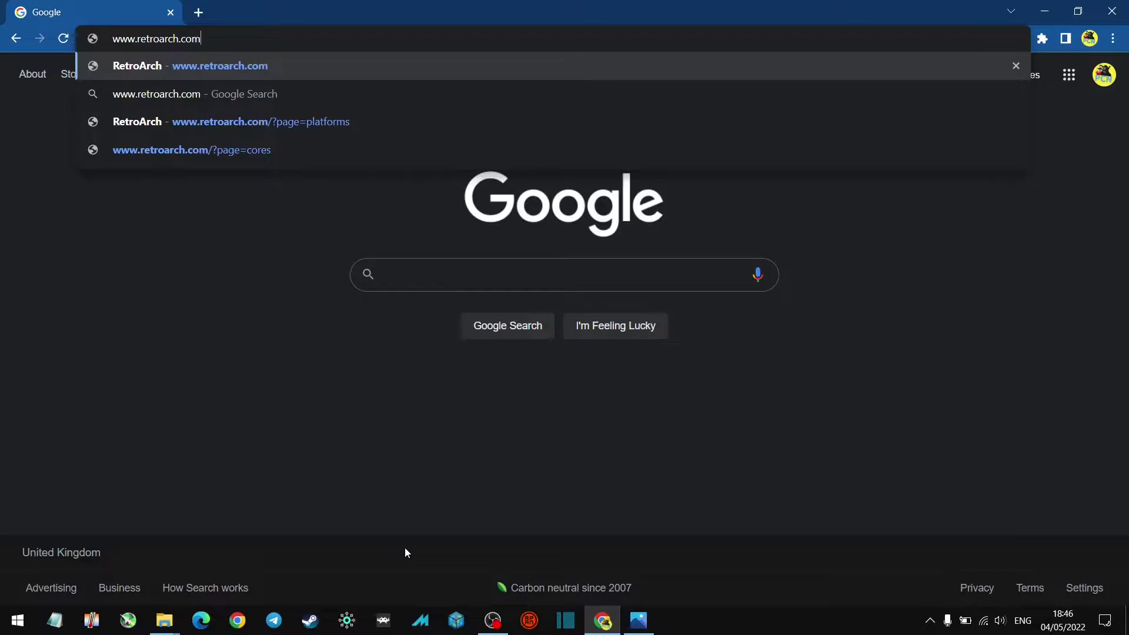
{"action": "key", "text": "Return"}
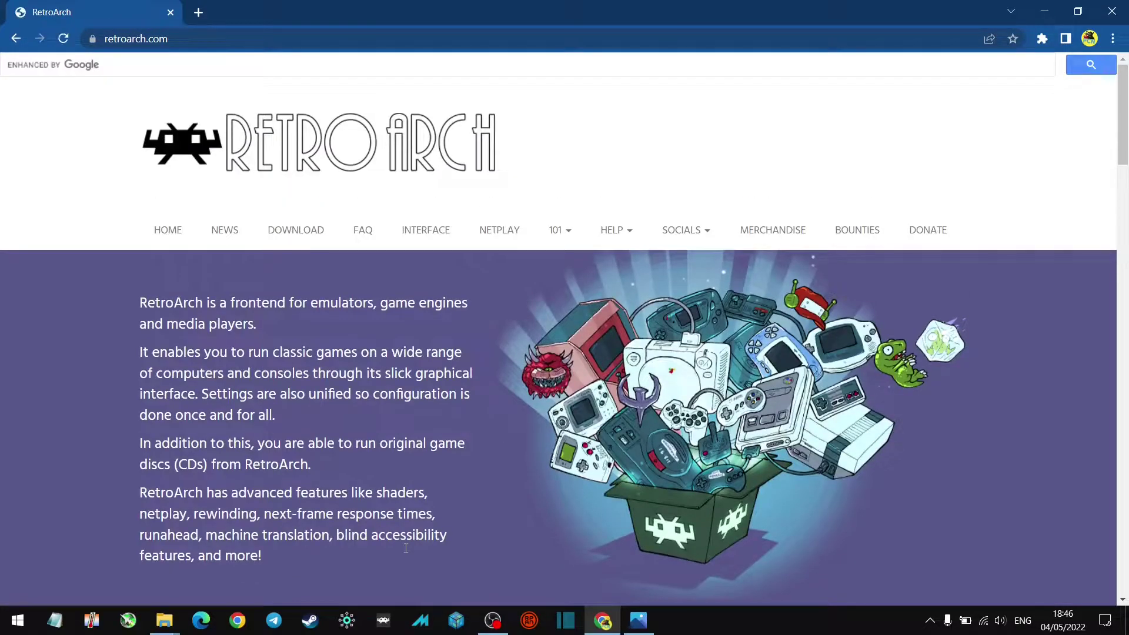
{"action": "left_click", "coordinate": [310, 234]}
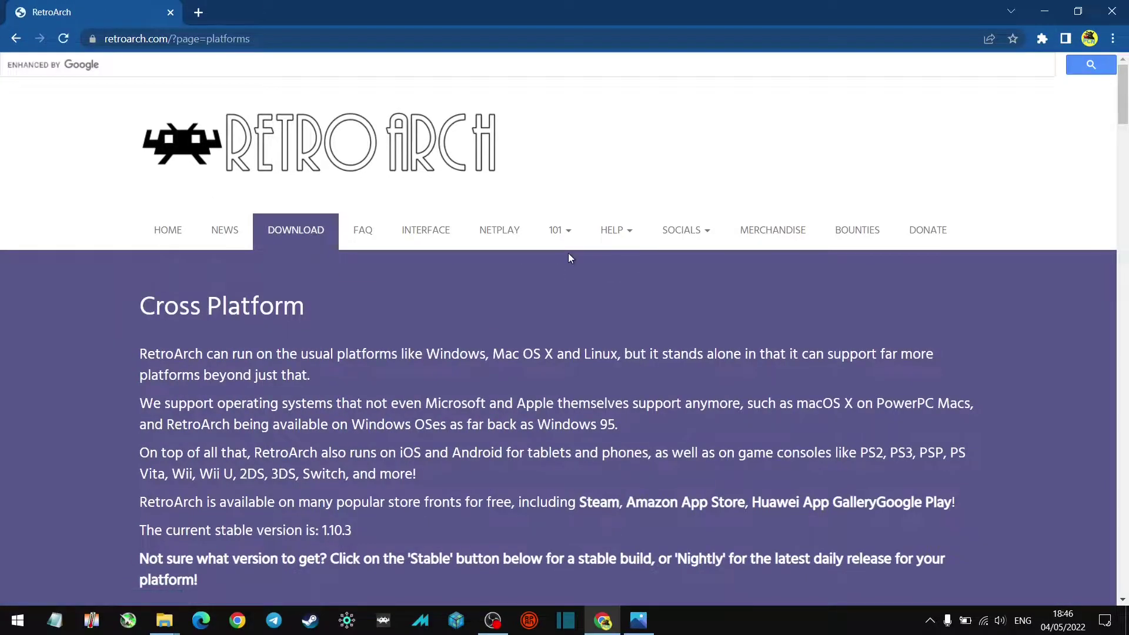
{"action": "scroll", "coordinate": [568, 253], "scroll_direction": "down", "scroll_amount": 3}
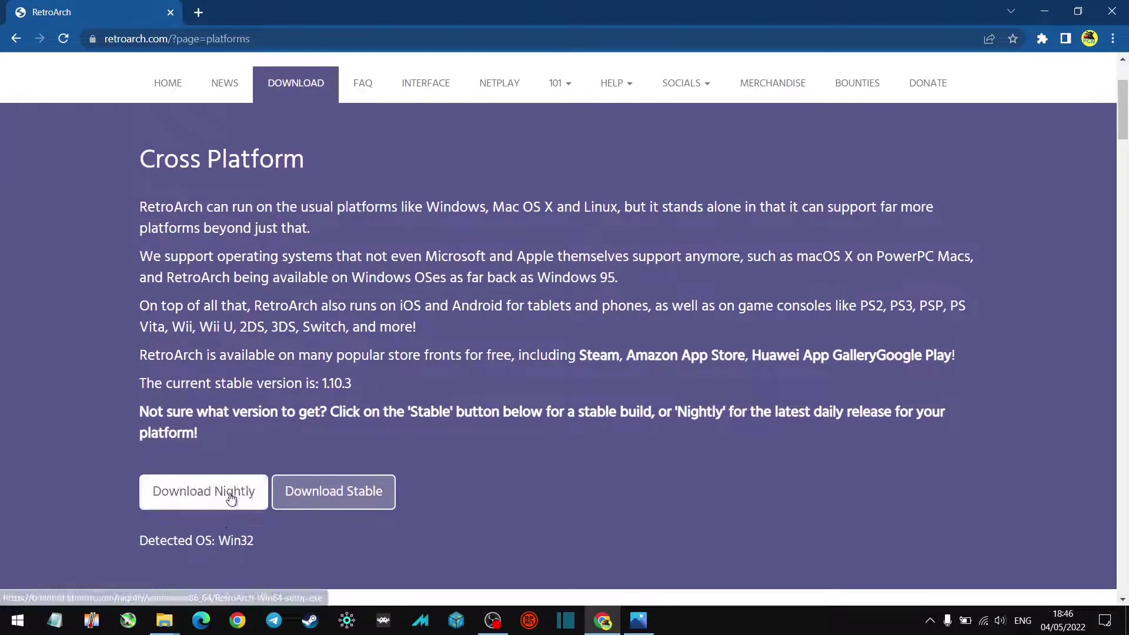
{"action": "scroll", "coordinate": [488, 496], "scroll_direction": "down", "scroll_amount": 2}
{"action": "scroll", "coordinate": [488, 496], "scroll_direction": "down", "scroll_amount": 5}
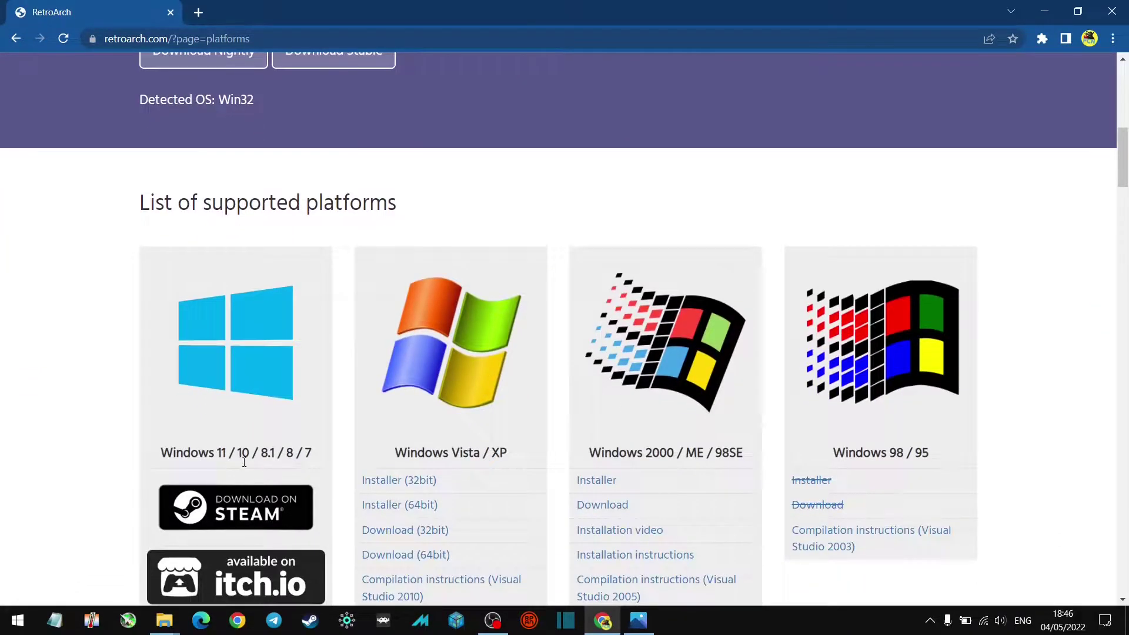
{"action": "scroll", "coordinate": [265, 447], "scroll_direction": "down", "scroll_amount": 1}
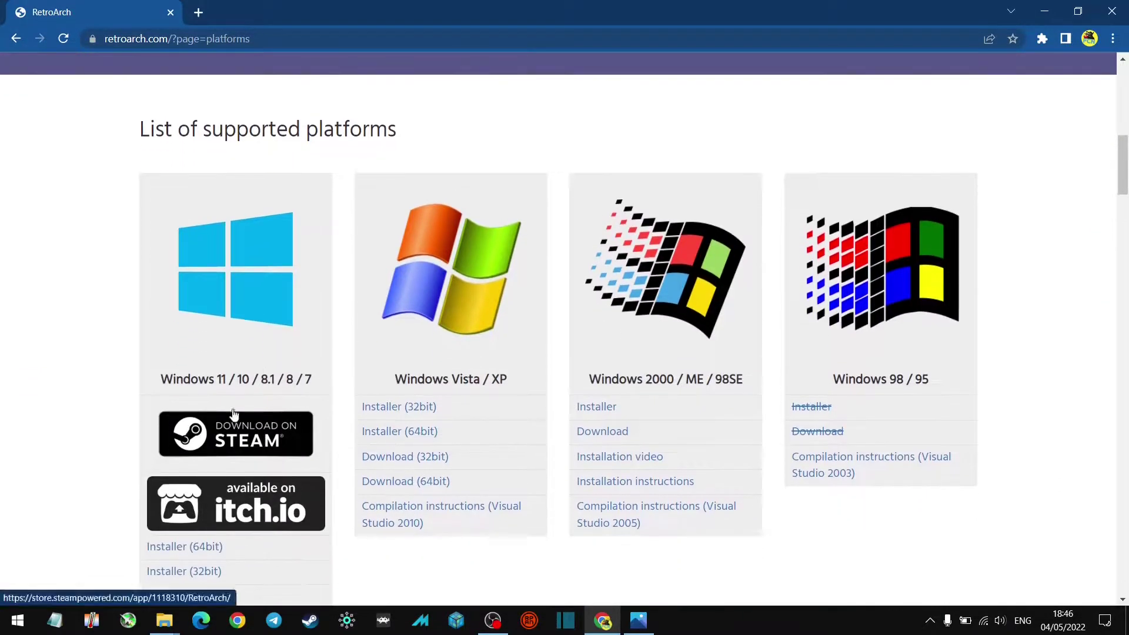
{"action": "scroll", "coordinate": [185, 461], "scroll_direction": "down", "scroll_amount": 2}
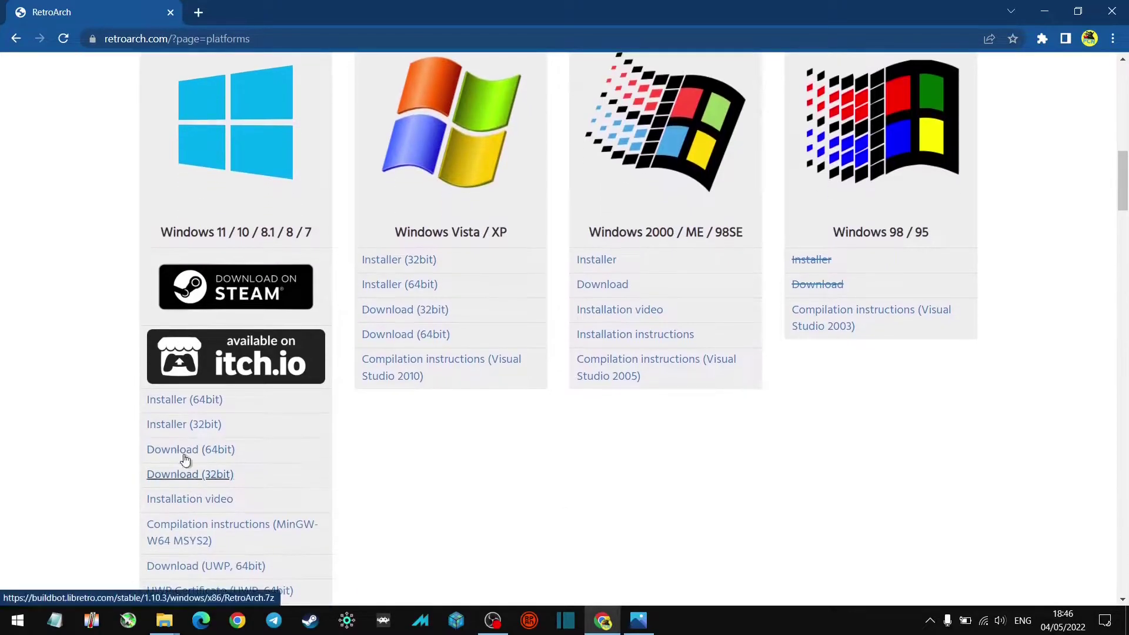
- Download the 64-bit Windows RetroArch.7z and bring up its actions in Downloads D
{"action": "mouse_move", "coordinate": [182, 402]}
{"action": "left_click", "coordinate": [187, 451]}
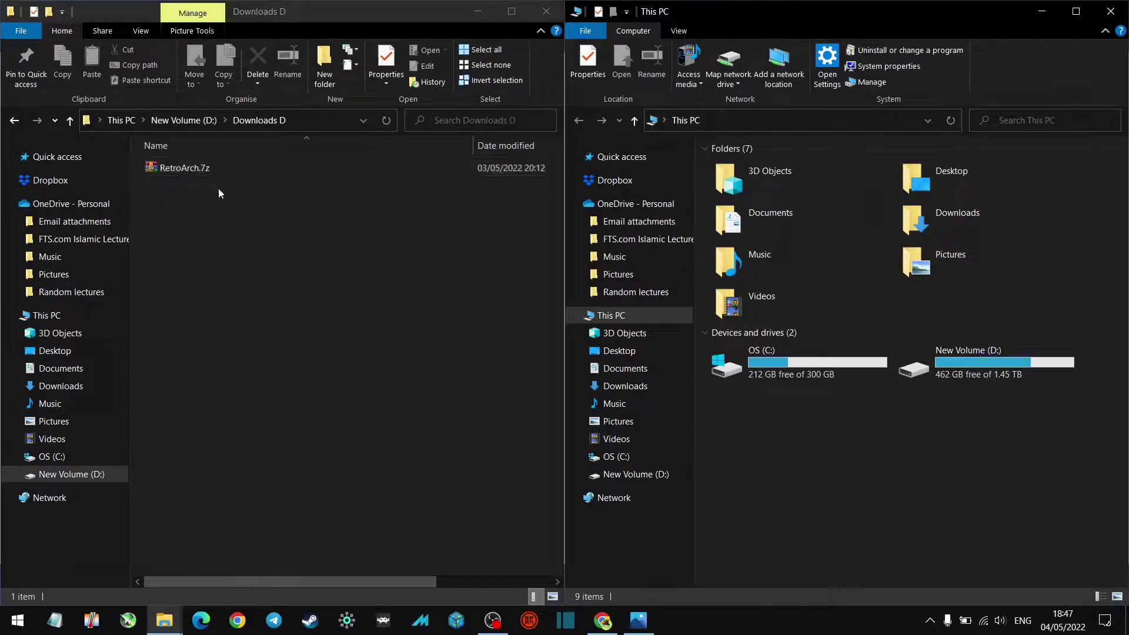
{"action": "right_click", "coordinate": [192, 168]}
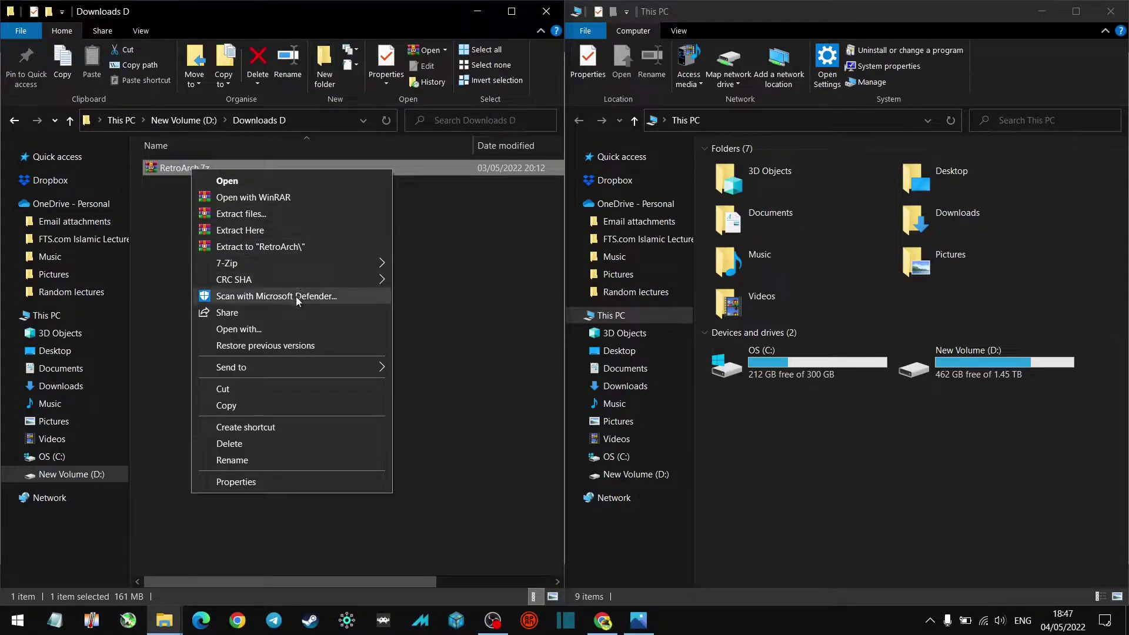
- Scan RetroArch.7z with Microsoft Defender, confirm 0 threats, and close Windows Security
{"action": "left_click", "coordinate": [276, 296]}
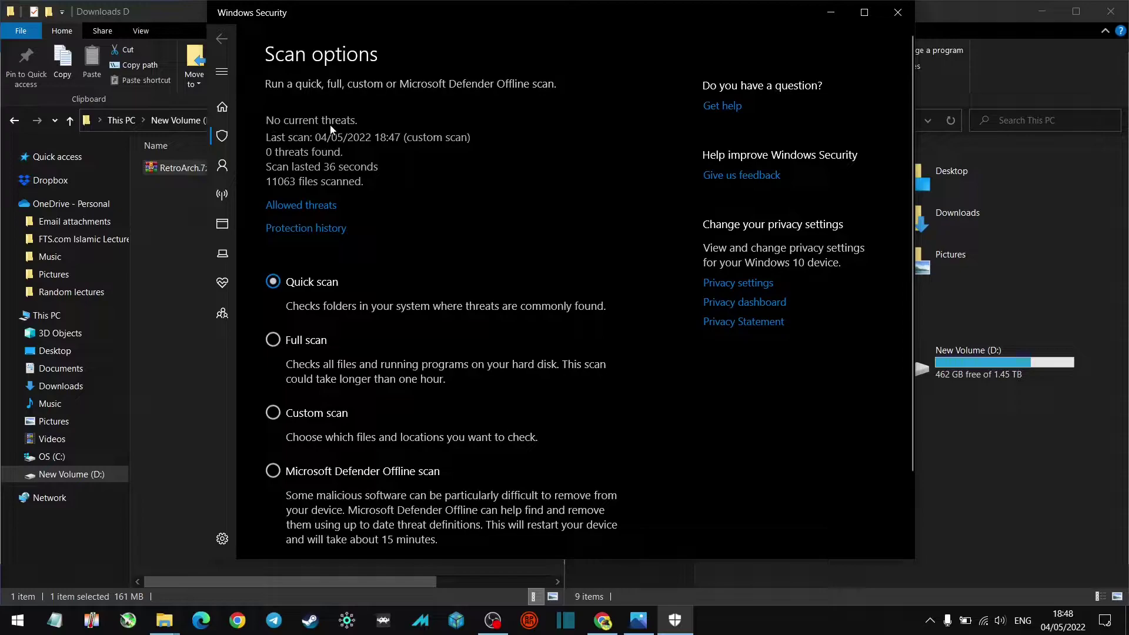
{"action": "left_click", "coordinate": [898, 12]}
- Extract RetroArch.7z with 7-Zip into a RetroArch\ subfolder in Downloads D
{"action": "right_click", "coordinate": [170, 168]}
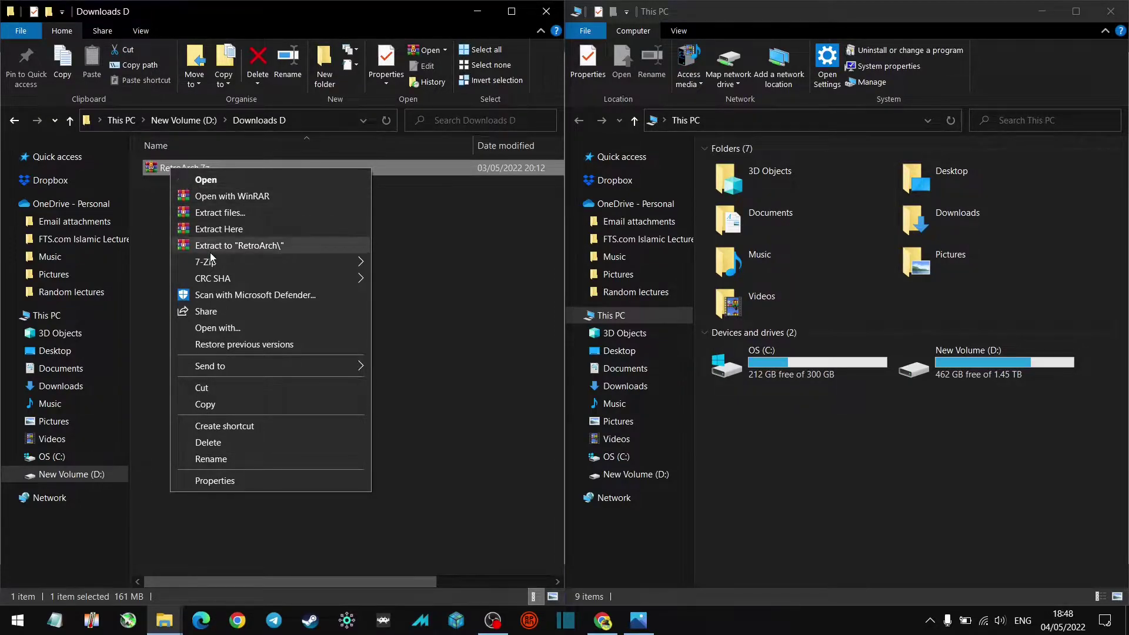
{"action": "mouse_move", "coordinate": [239, 264]}
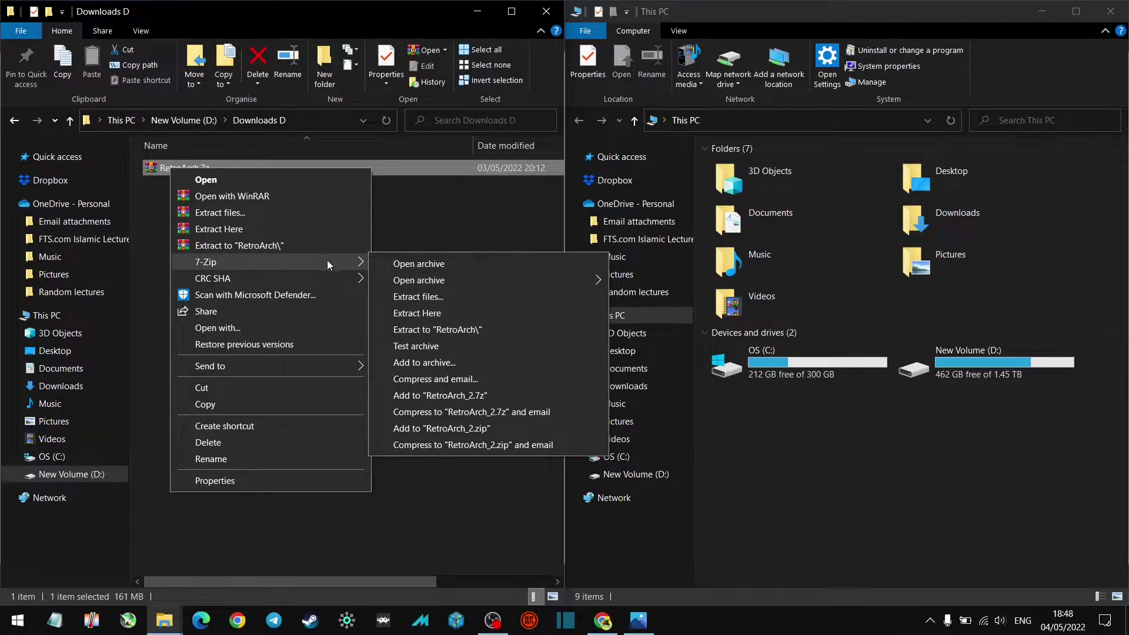
{"action": "left_click", "coordinate": [407, 297]}
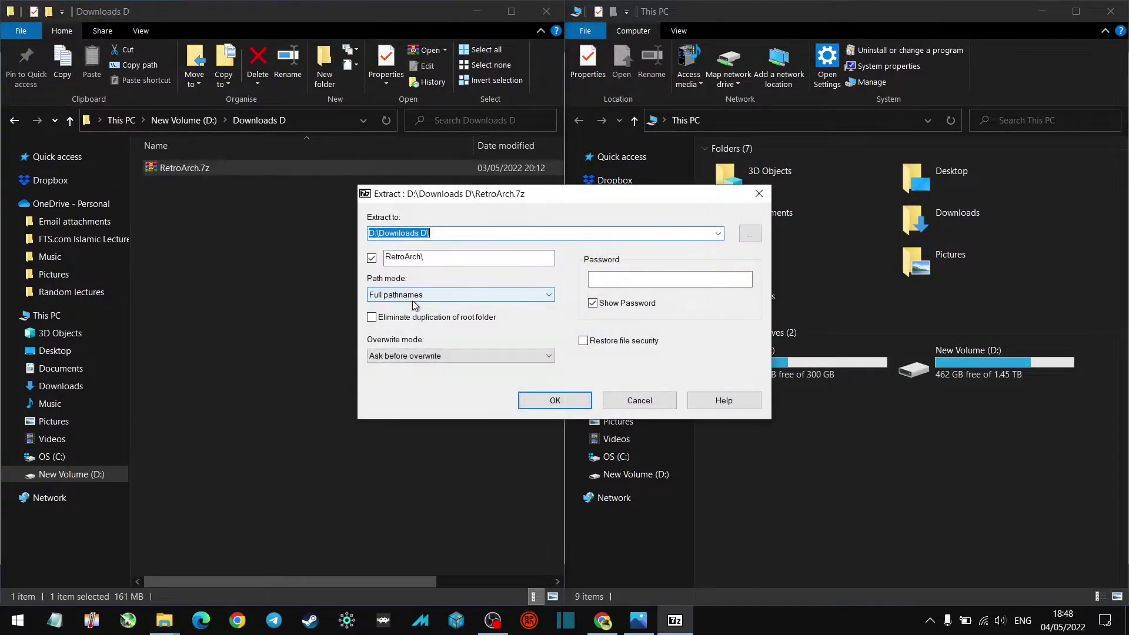
{"action": "left_click", "coordinate": [554, 399]}
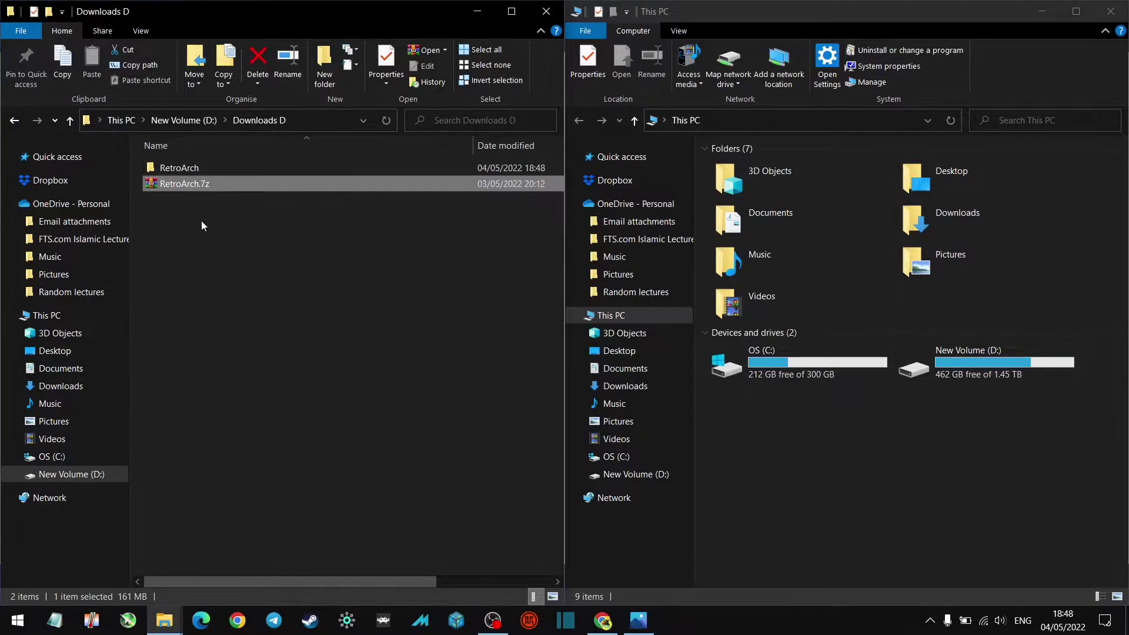
- Open the extracted RetroArch folder, with New Volume (D:) in the second window
{"action": "left_click", "coordinate": [192, 171]}
{"action": "double_click", "coordinate": [192, 170]}
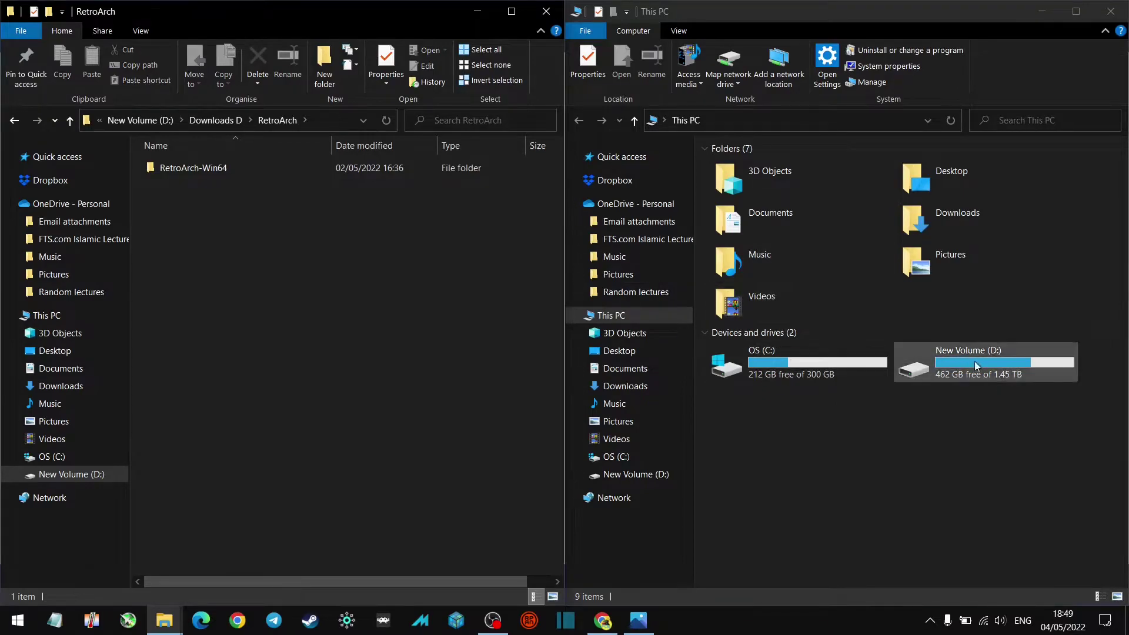
{"action": "double_click", "coordinate": [920, 369]}
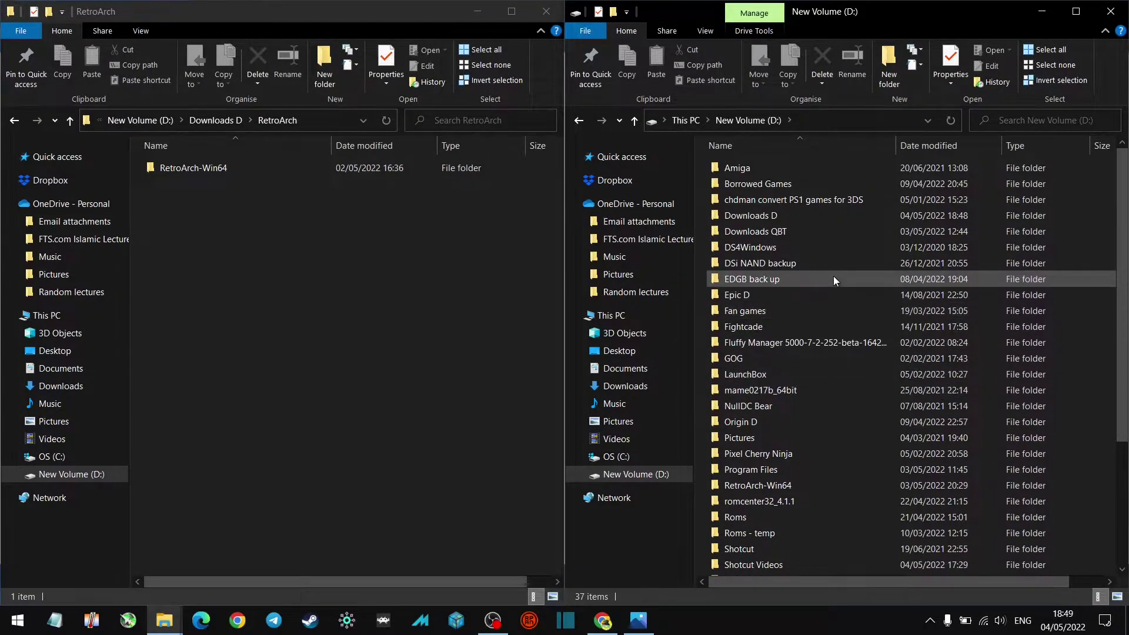
{"action": "scroll", "coordinate": [833, 276], "scroll_direction": "down", "scroll_amount": 1}
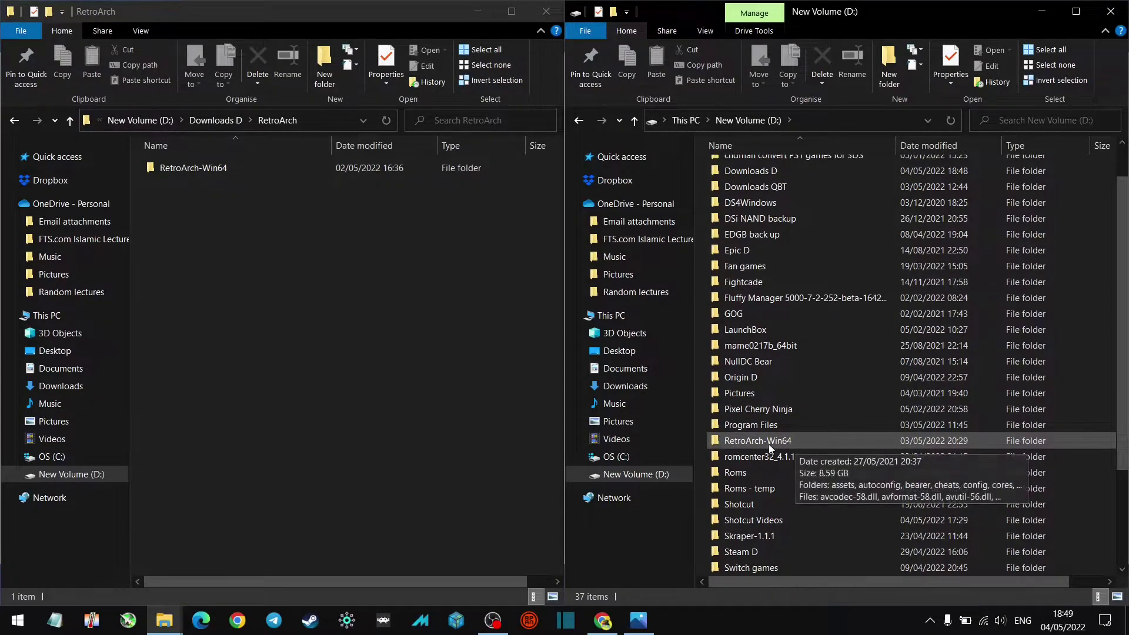
- Copy the new RetroArch-Win64 folder and open the existing RetroArch-Win64 folder on D:
{"action": "right_click", "coordinate": [186, 170]}
{"action": "left_click", "coordinate": [252, 511]}
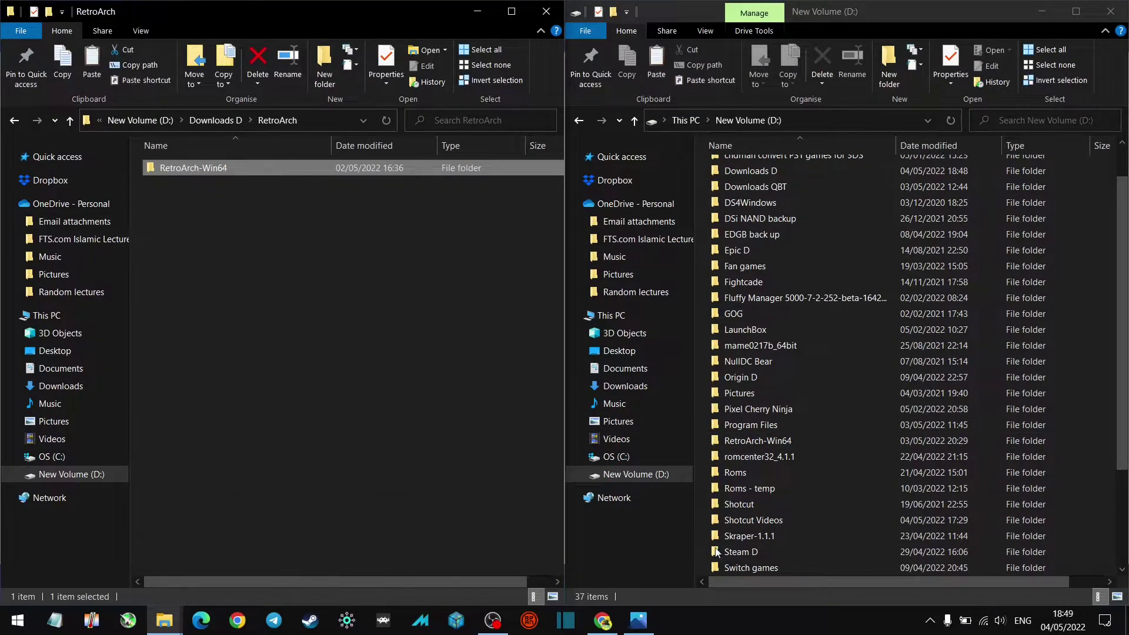
{"action": "right_click", "coordinate": [1106, 536]}
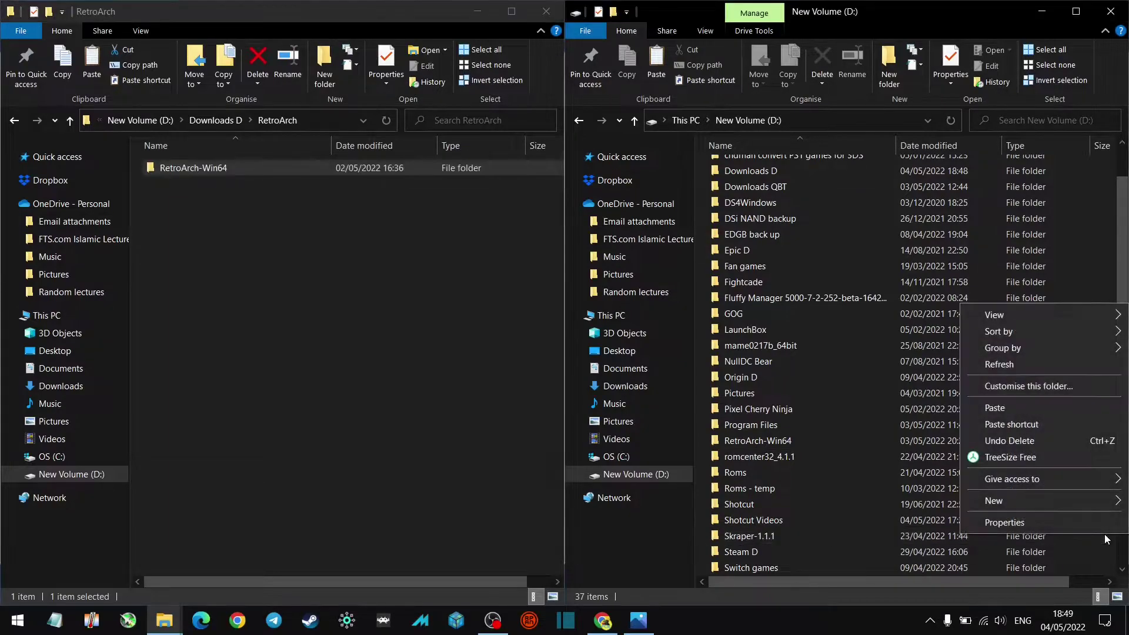
{"action": "left_click", "coordinate": [266, 303]}
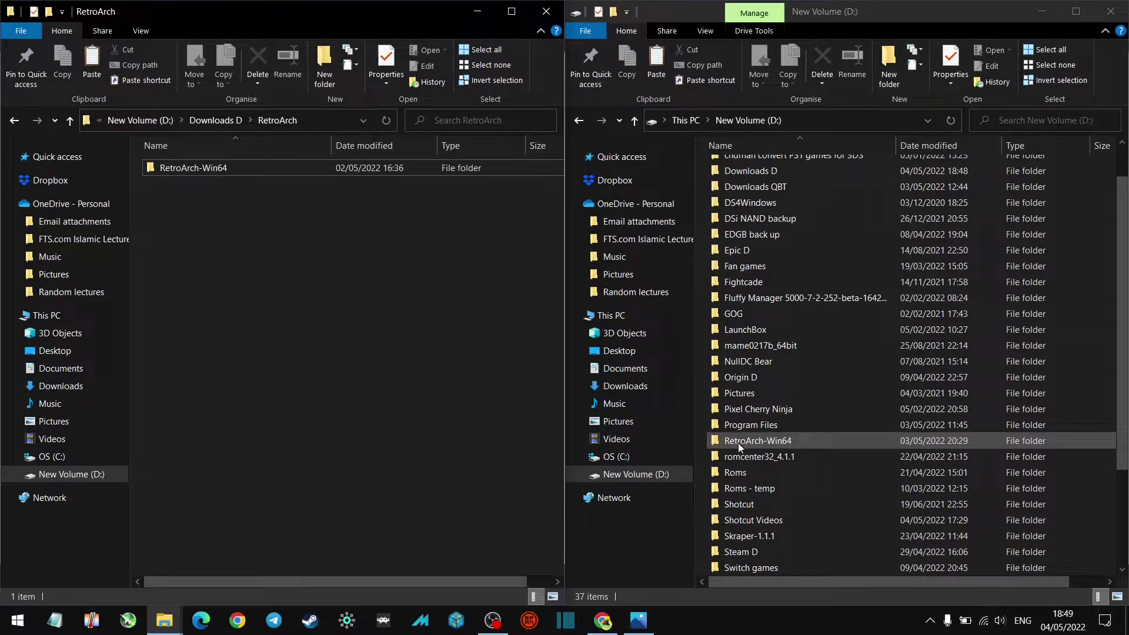
{"action": "double_click", "coordinate": [765, 443]}
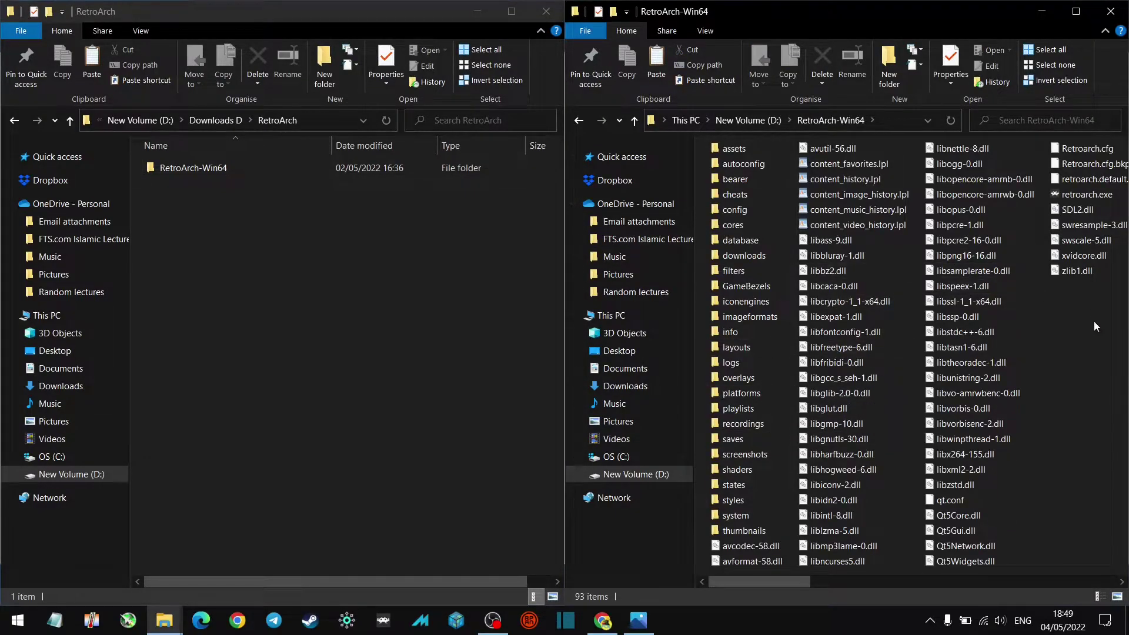
- Create a 'retroarch.exe - Shortcut' on the desktop from D:'s RetroArch-Win64 folder
{"action": "scroll", "coordinate": [906, 268], "scroll_direction": "down", "scroll_amount": 1}
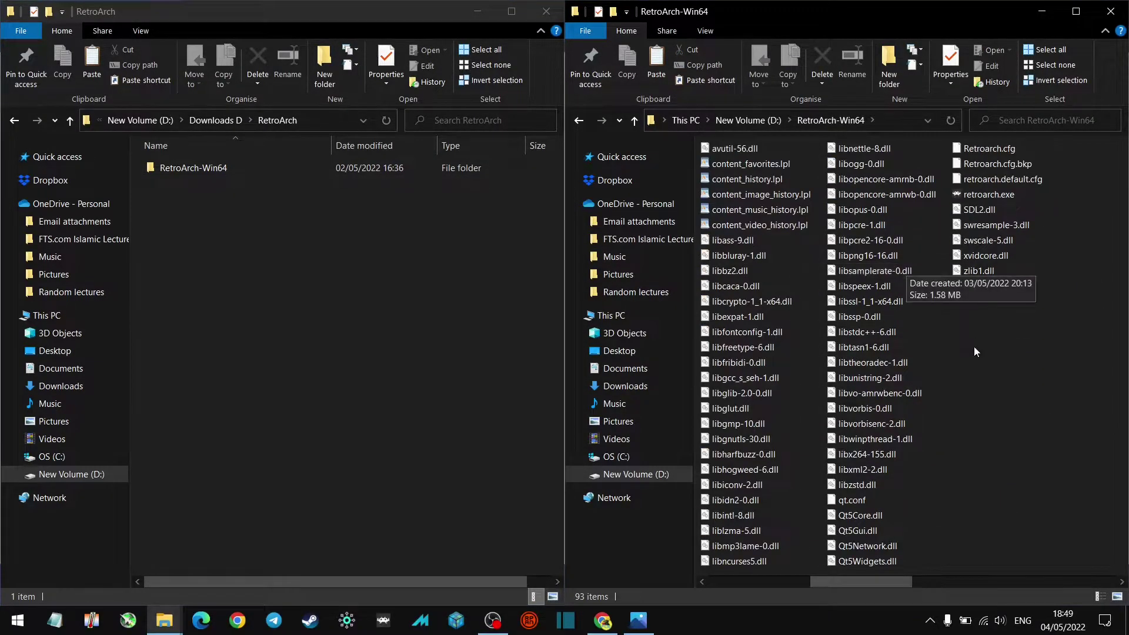
{"action": "scroll", "coordinate": [973, 347], "scroll_direction": "up", "scroll_amount": 1}
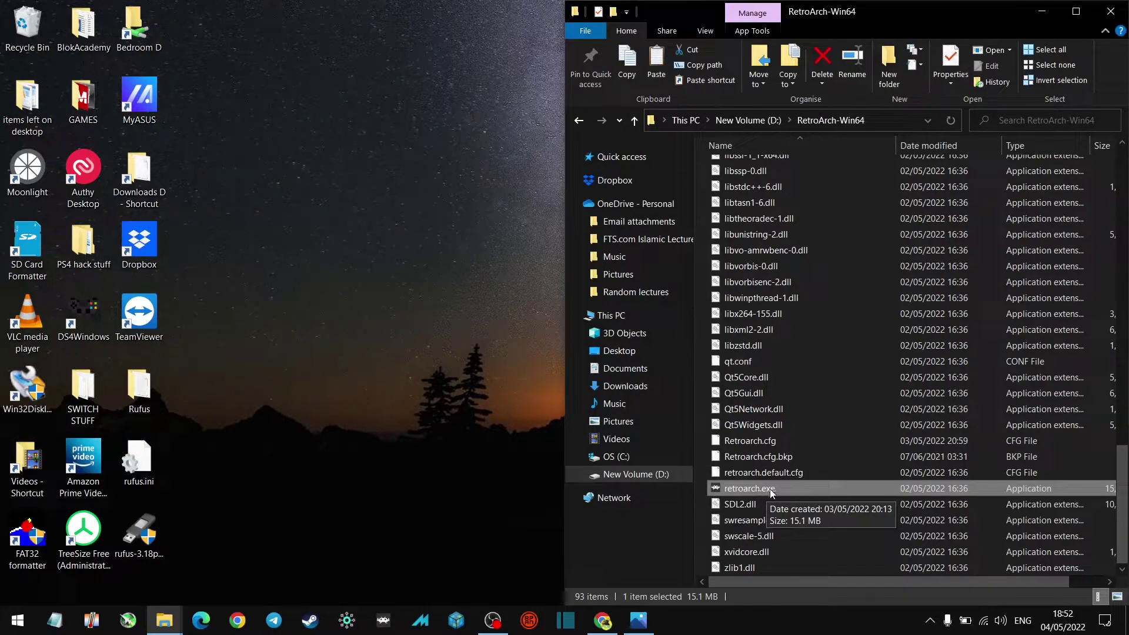
{"action": "double_click", "coordinate": [753, 491]}
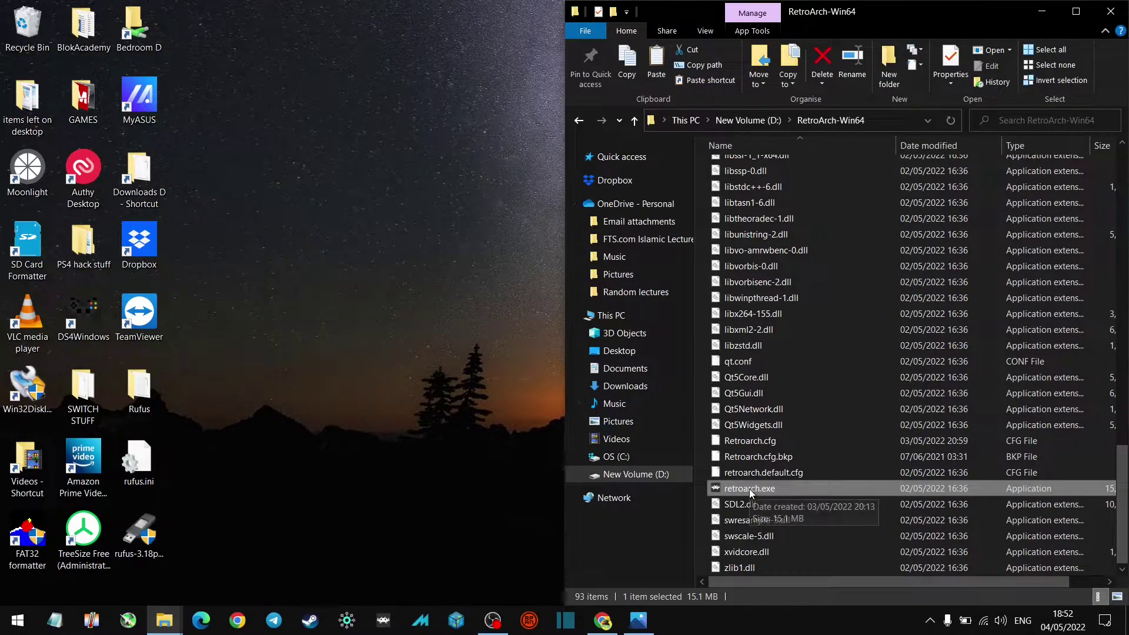
{"action": "mouse_move", "coordinate": [751, 493]}
{"action": "left_mouse_down"}
{"action": "mouse_move", "coordinate": [679, 513]}
{"action": "mouse_move", "coordinate": [422, 435]}
{"action": "left_mouse_up"}
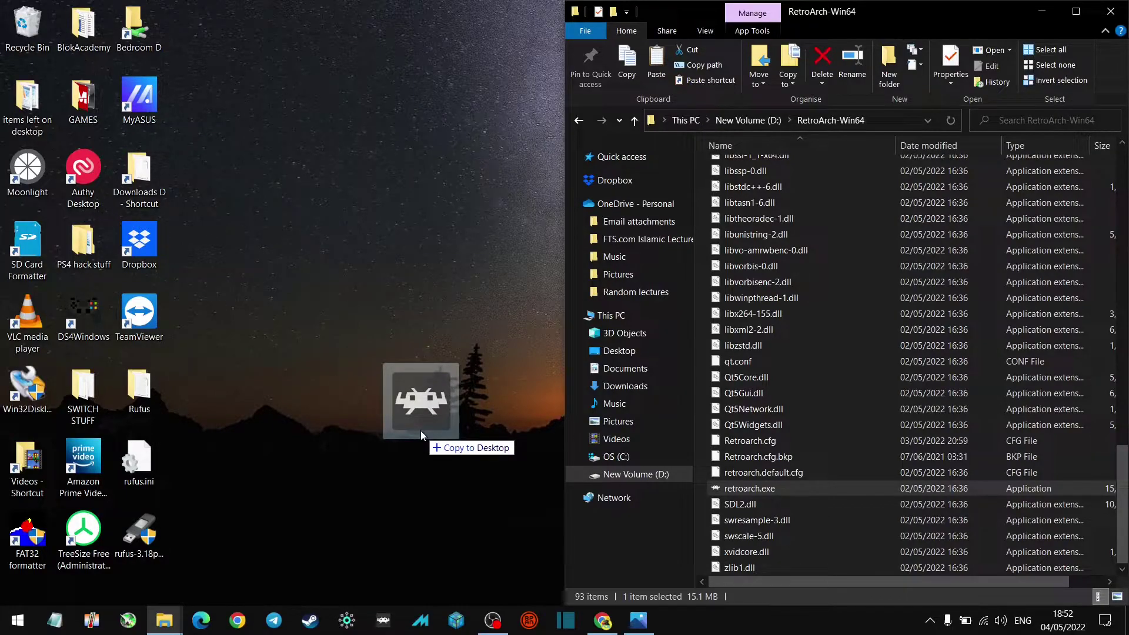
{"action": "left_click_drag", "start_coordinate": [421, 432], "coordinate": [421, 433]}
{"action": "left_click", "coordinate": [501, 526]}
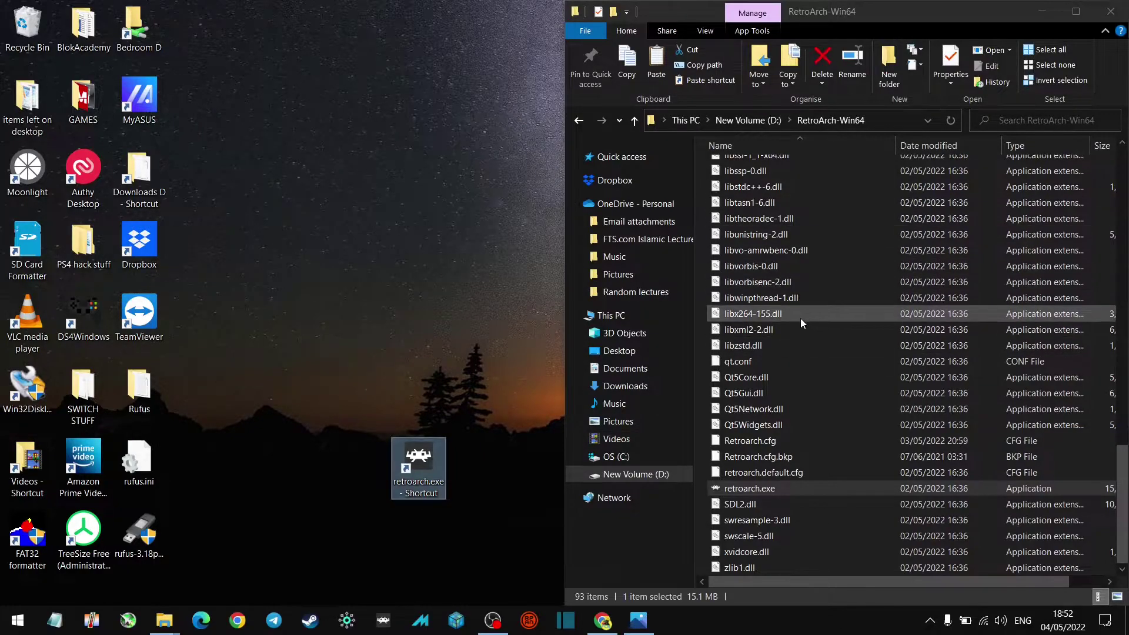
{"action": "scroll", "coordinate": [800, 320], "scroll_direction": "up", "scroll_amount": 3}
{"action": "scroll", "coordinate": [801, 322], "scroll_direction": "up", "scroll_amount": 15}
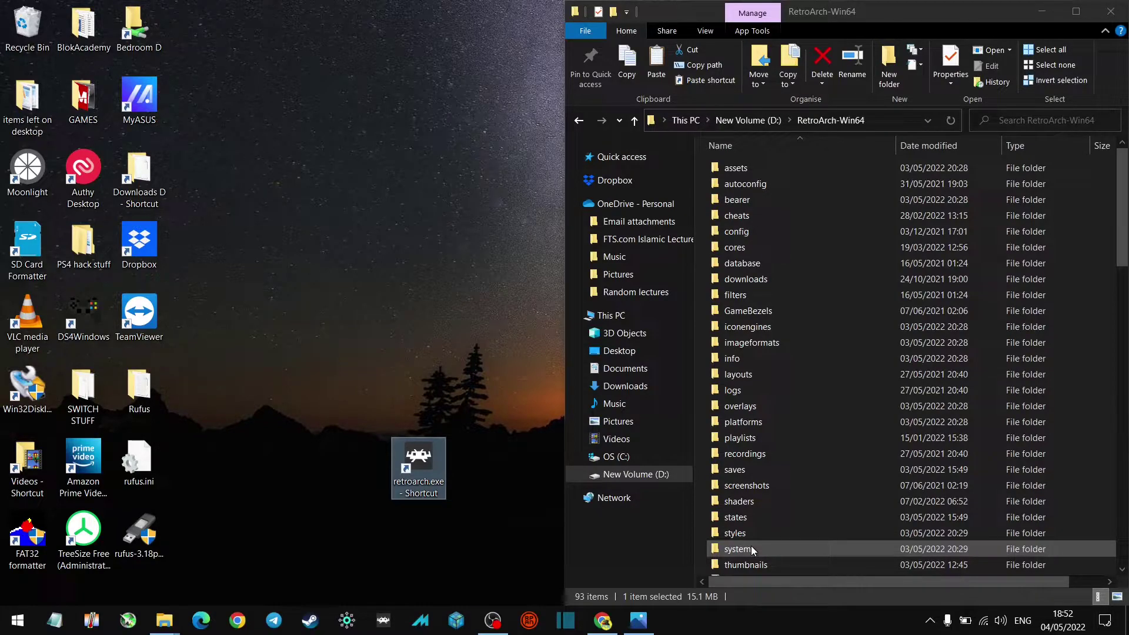
{"action": "double_click", "coordinate": [752, 548]}
{"action": "scroll", "coordinate": [775, 196], "scroll_direction": "down", "scroll_amount": 15}
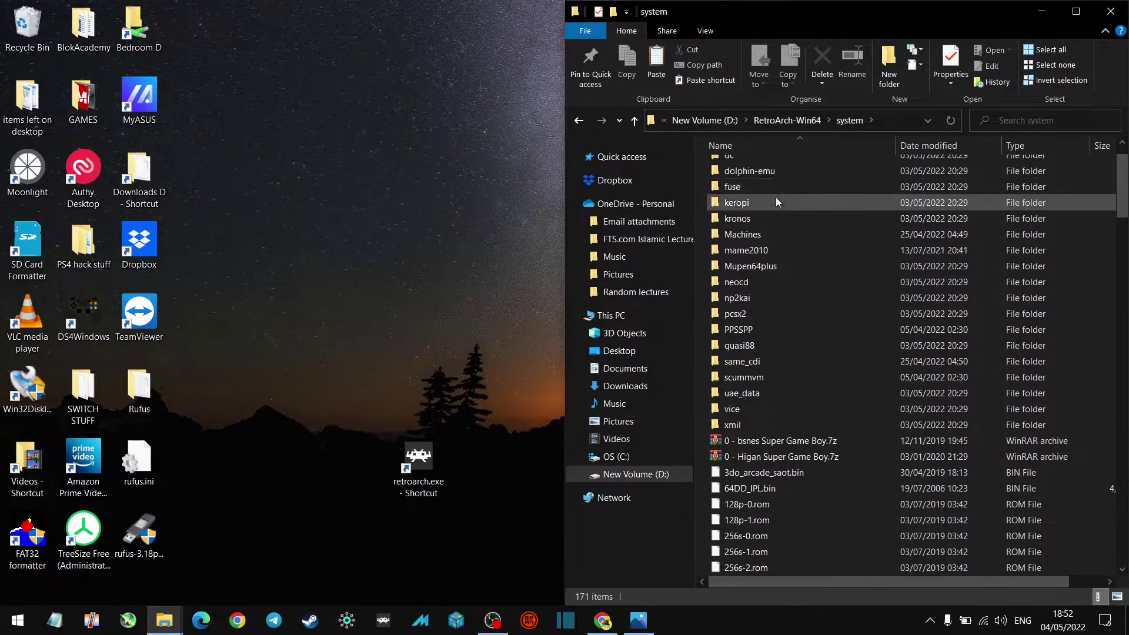
{"action": "scroll", "coordinate": [854, 330], "scroll_direction": "down", "scroll_amount": 20}
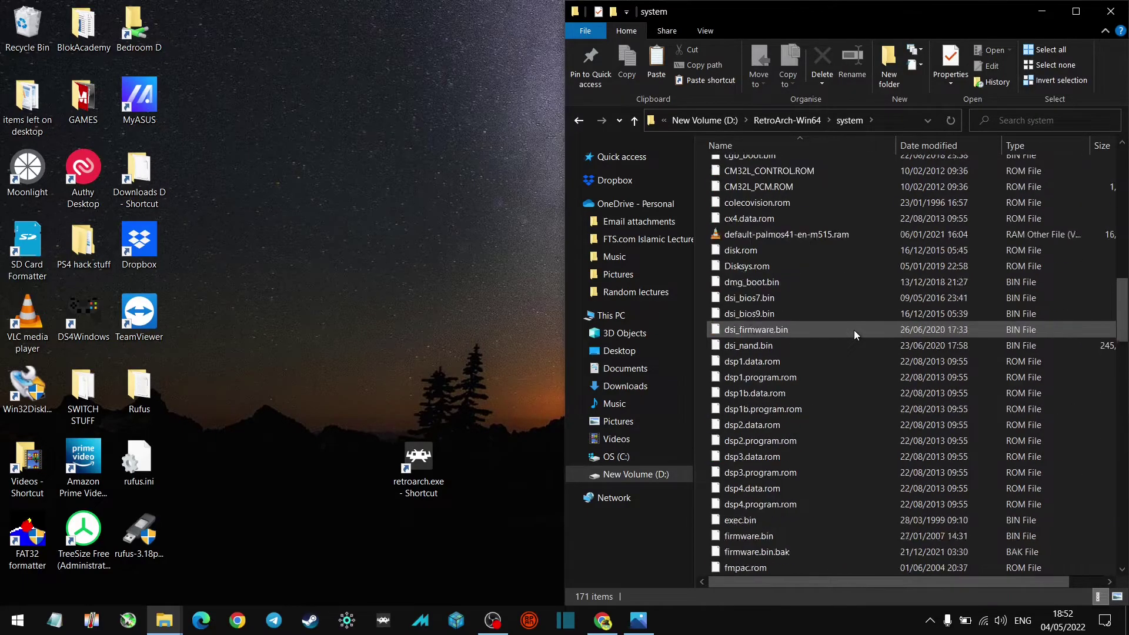
{"action": "scroll", "coordinate": [854, 330], "scroll_direction": "down", "scroll_amount": 15}
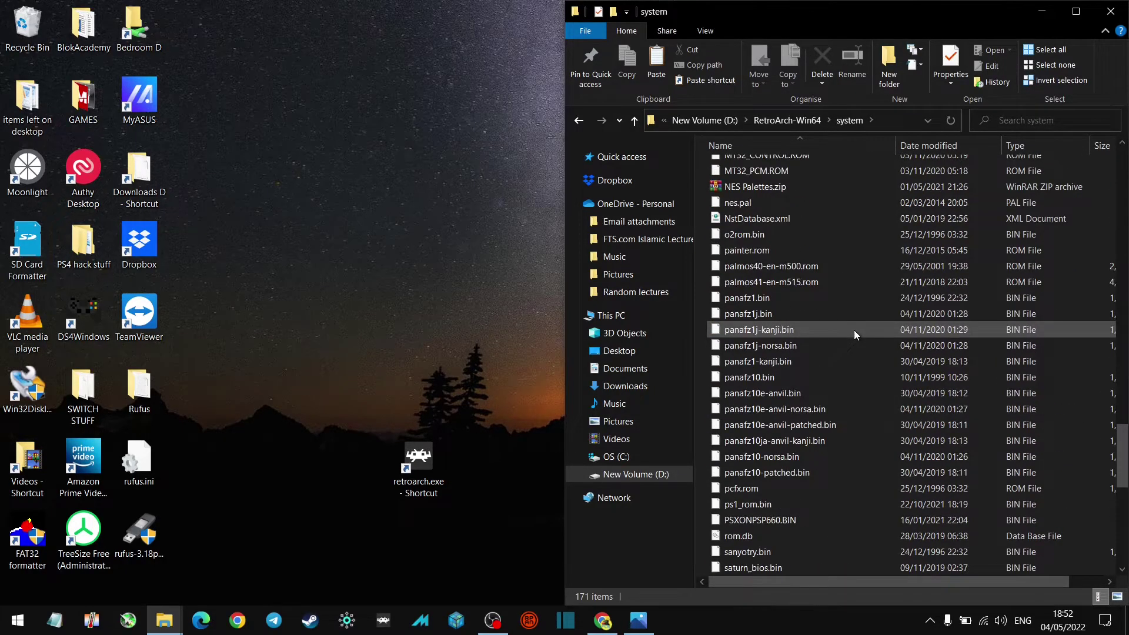
{"action": "scroll", "coordinate": [854, 334], "scroll_direction": "up", "scroll_amount": 20}
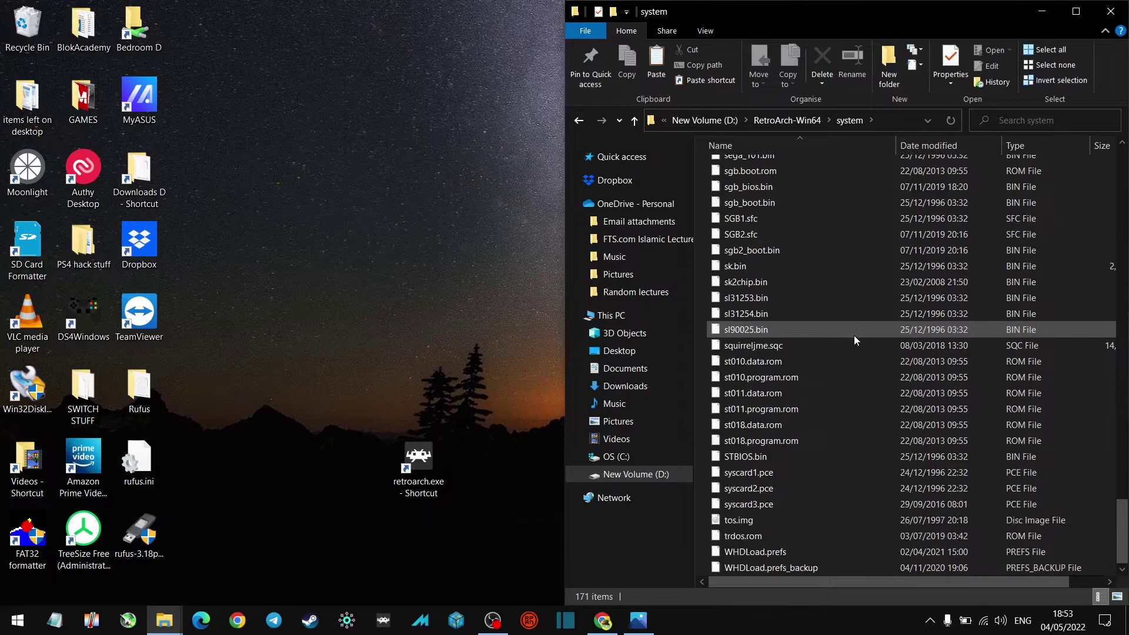
{"action": "scroll", "coordinate": [854, 335], "scroll_direction": "up", "scroll_amount": 20}
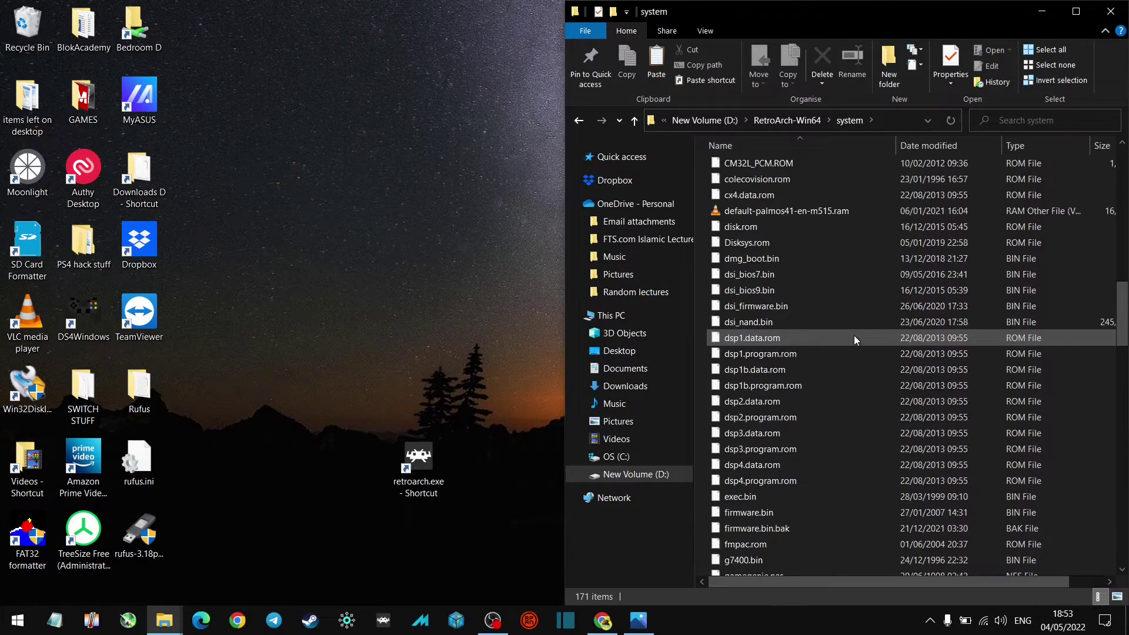
{"action": "left_click", "coordinate": [576, 116]}
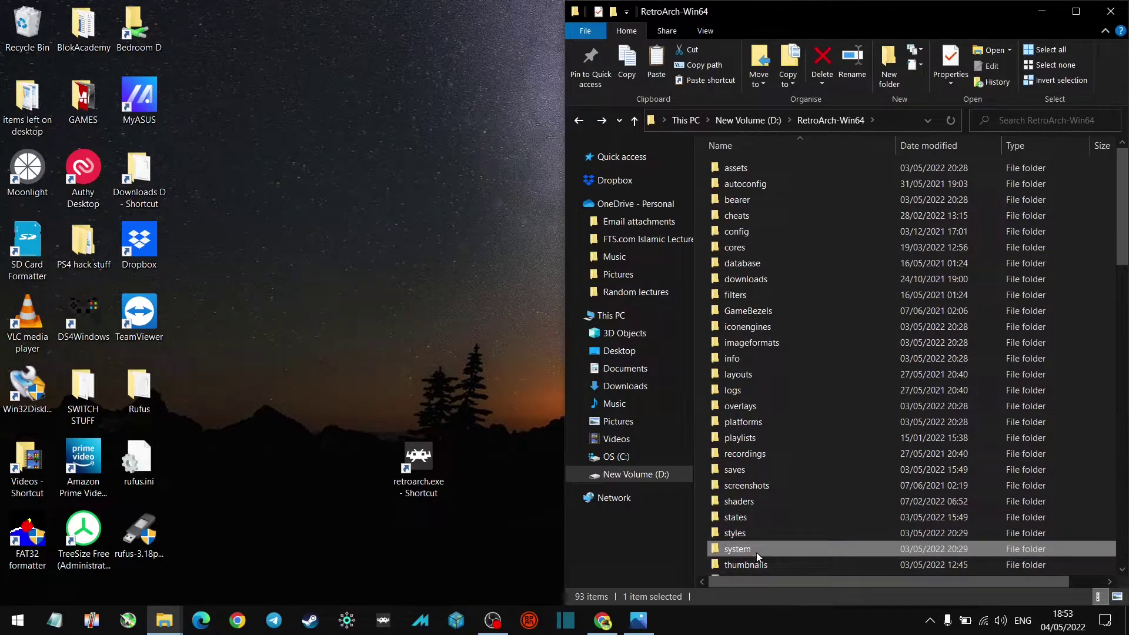
- Launch RetroArch from the retroarch.exe desktop shortcut
{"action": "mouse_move", "coordinate": [756, 552]}
{"action": "double_click", "coordinate": [419, 458]}
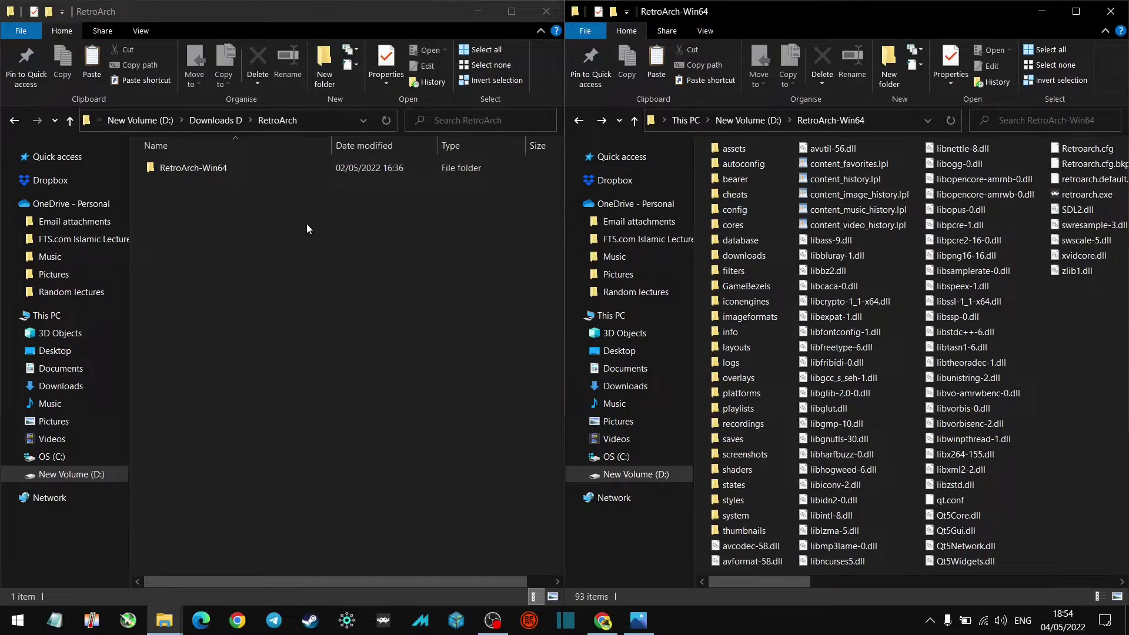
- Copy all 76 items of the downloaded RetroArch-Win64 folder and paste them into D:'s RetroArch-Win64
{"action": "double_click", "coordinate": [206, 168]}
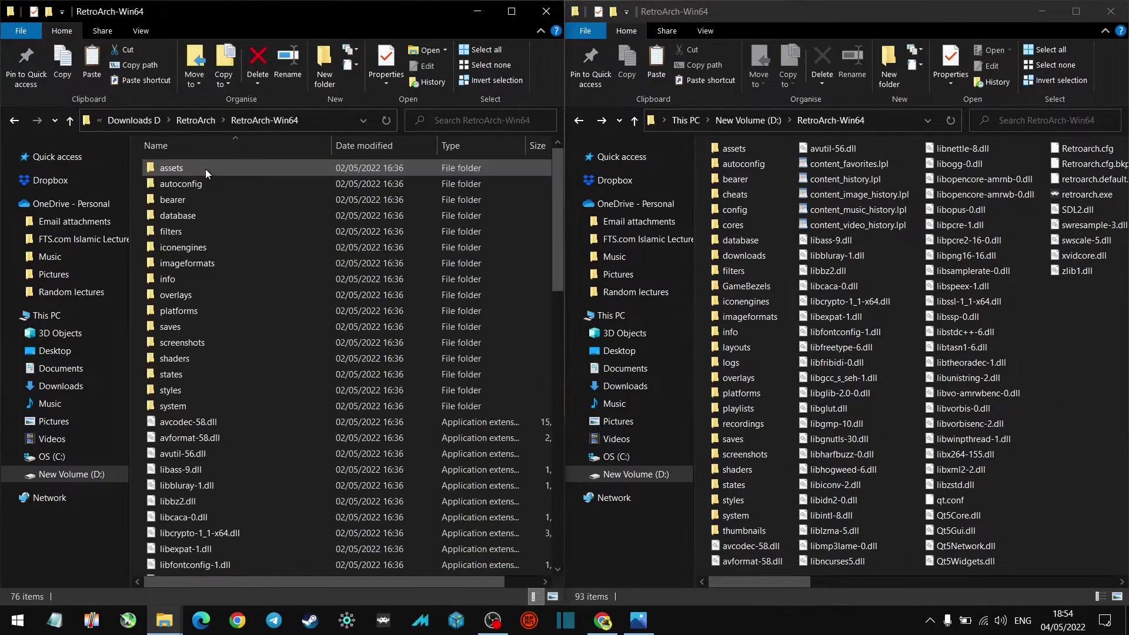
{"action": "left_click", "coordinate": [190, 167]}
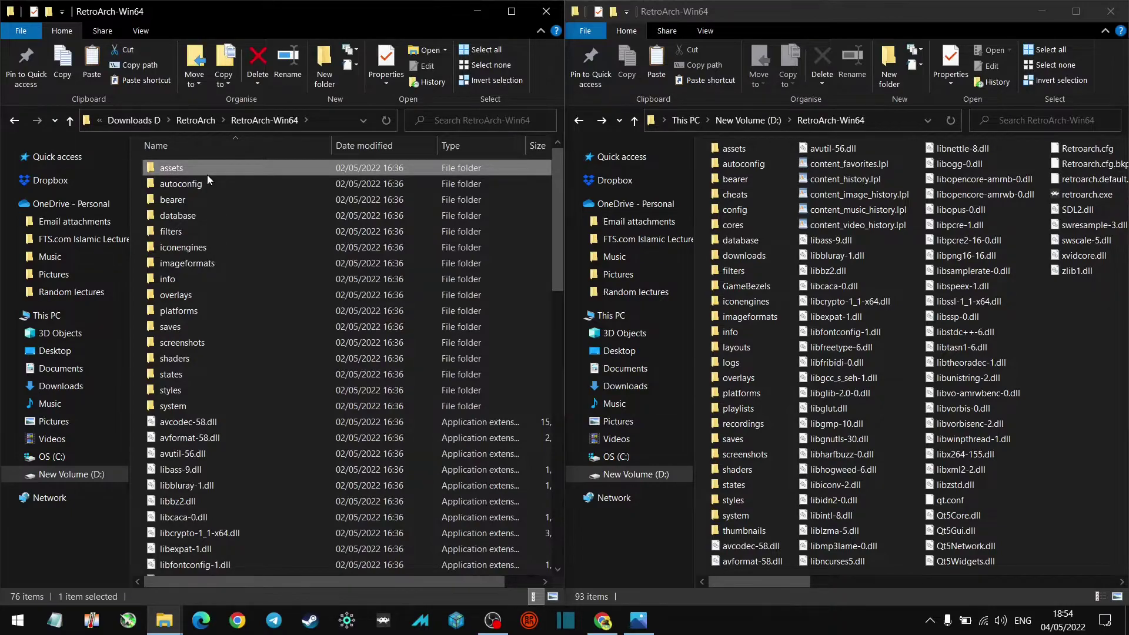
{"action": "key", "text": "ctrl+a"}
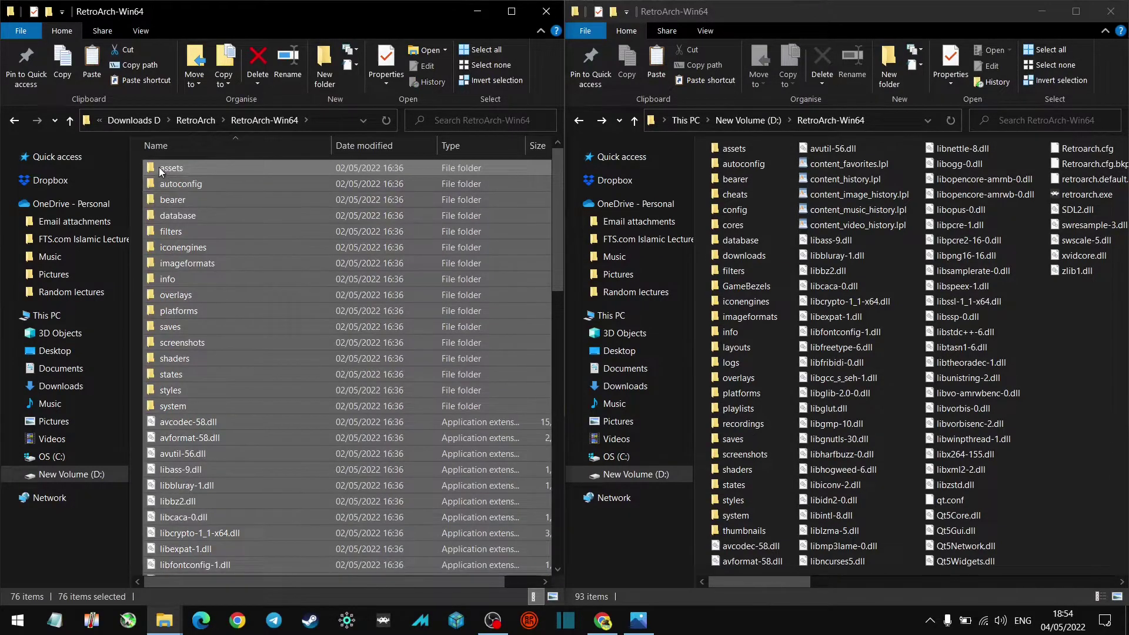
{"action": "left_click", "coordinate": [197, 167]}
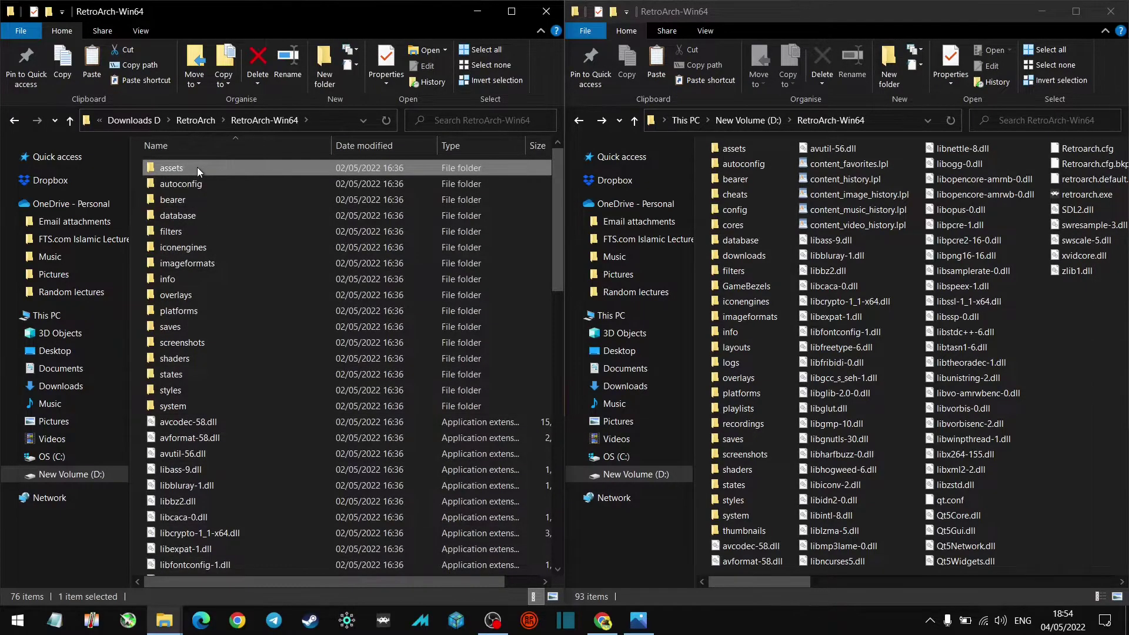
{"action": "key", "text": "ctrl+a"}
{"action": "right_click", "coordinate": [196, 167]}
{"action": "left_click", "coordinate": [260, 384]}
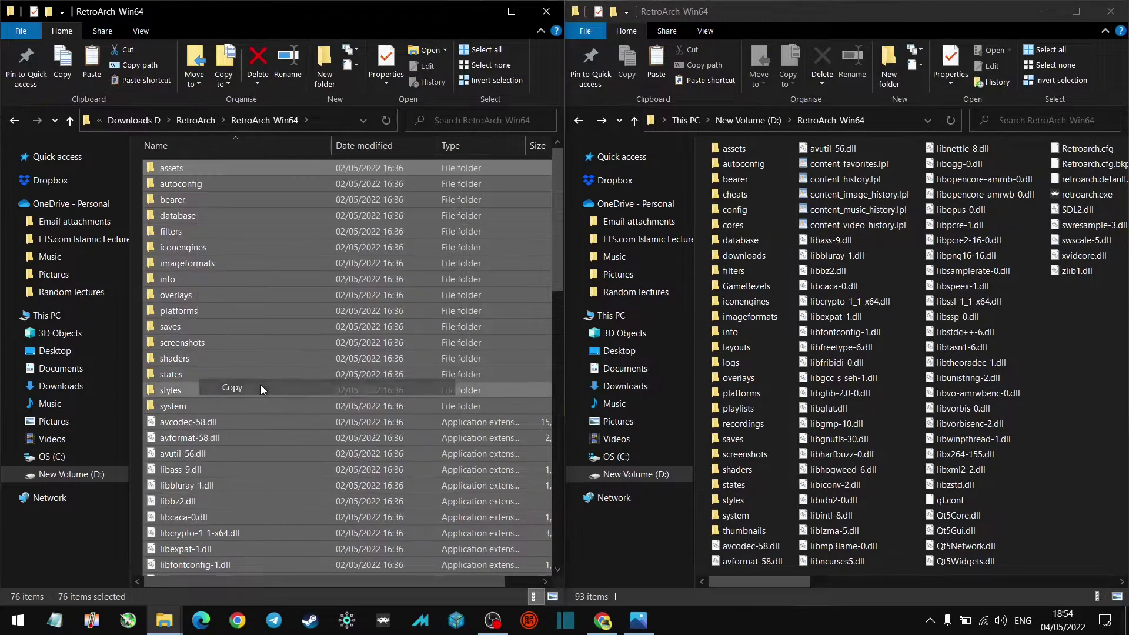
{"action": "right_click", "coordinate": [1076, 432]}
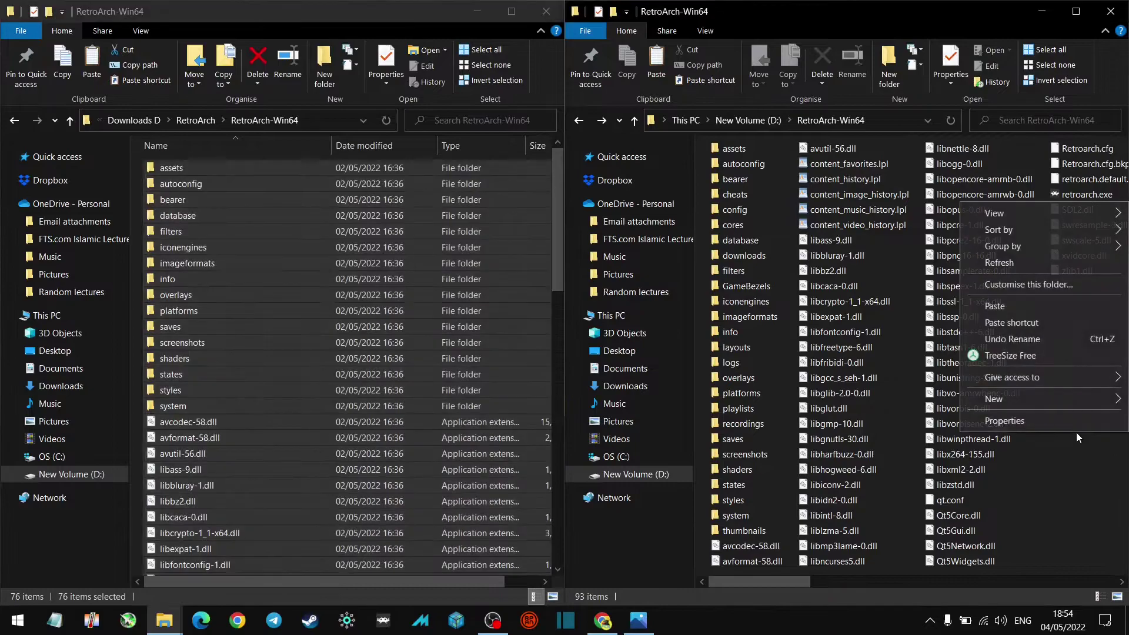
{"action": "left_click", "coordinate": [1007, 305]}
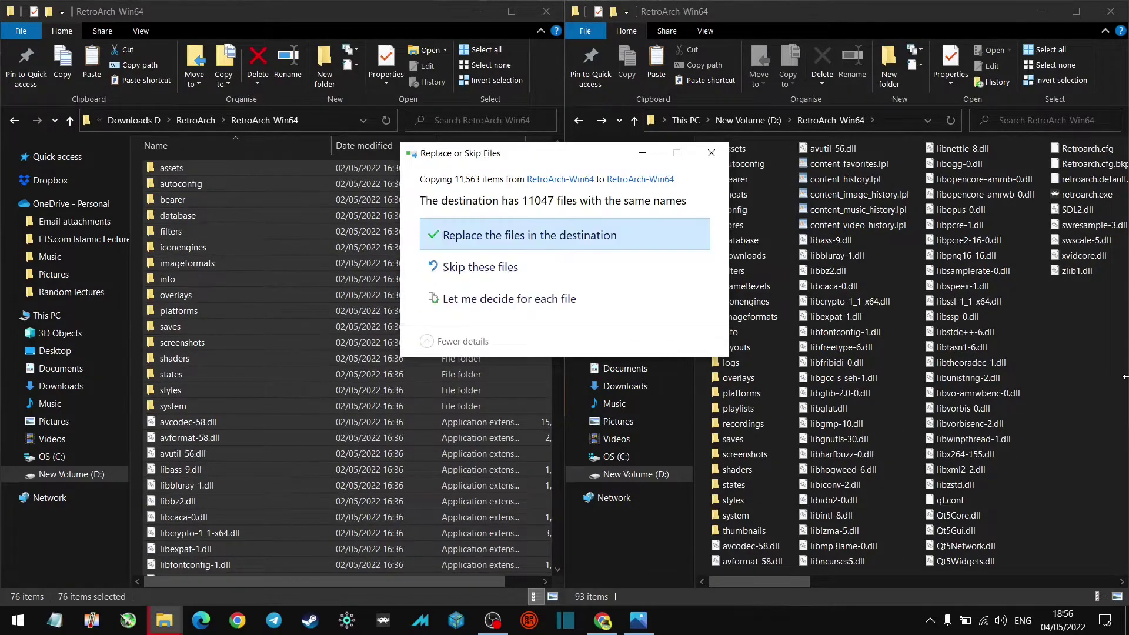
- Replace the 11047 same-named files in D:'s RetroArch-Win64 folder with the downloaded versions
{"action": "left_click", "coordinate": [563, 238]}
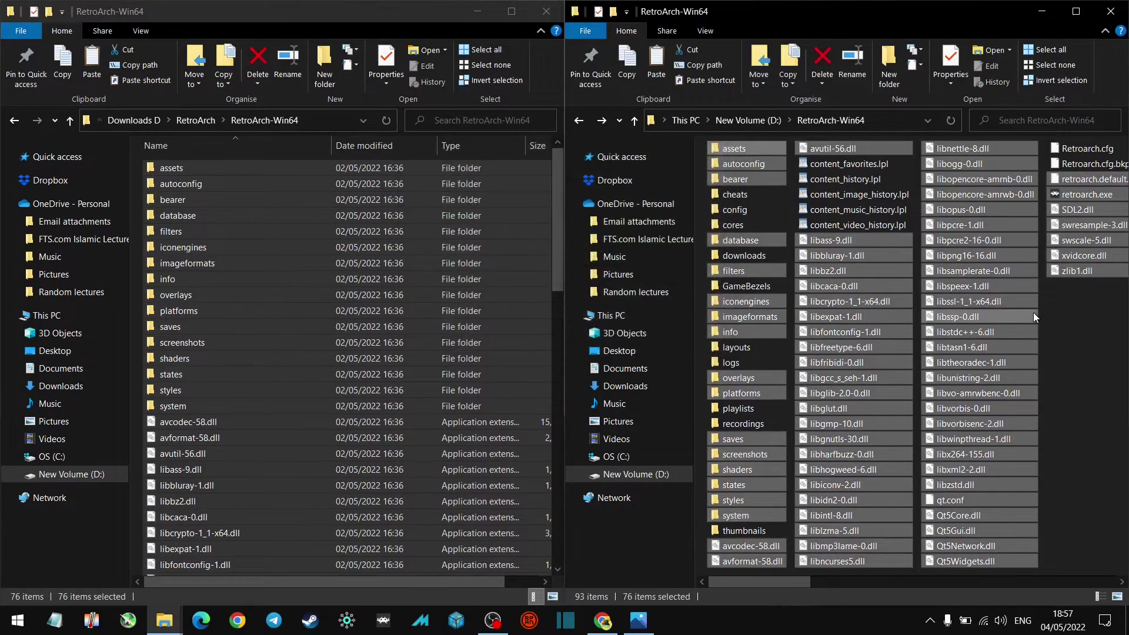